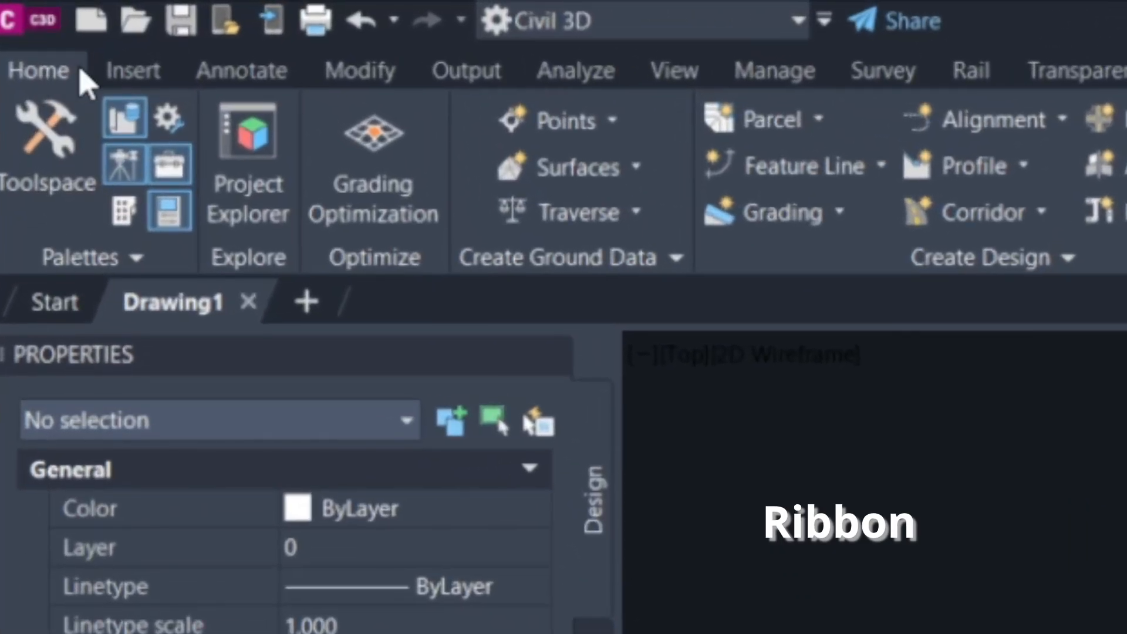
left_click(133, 72)
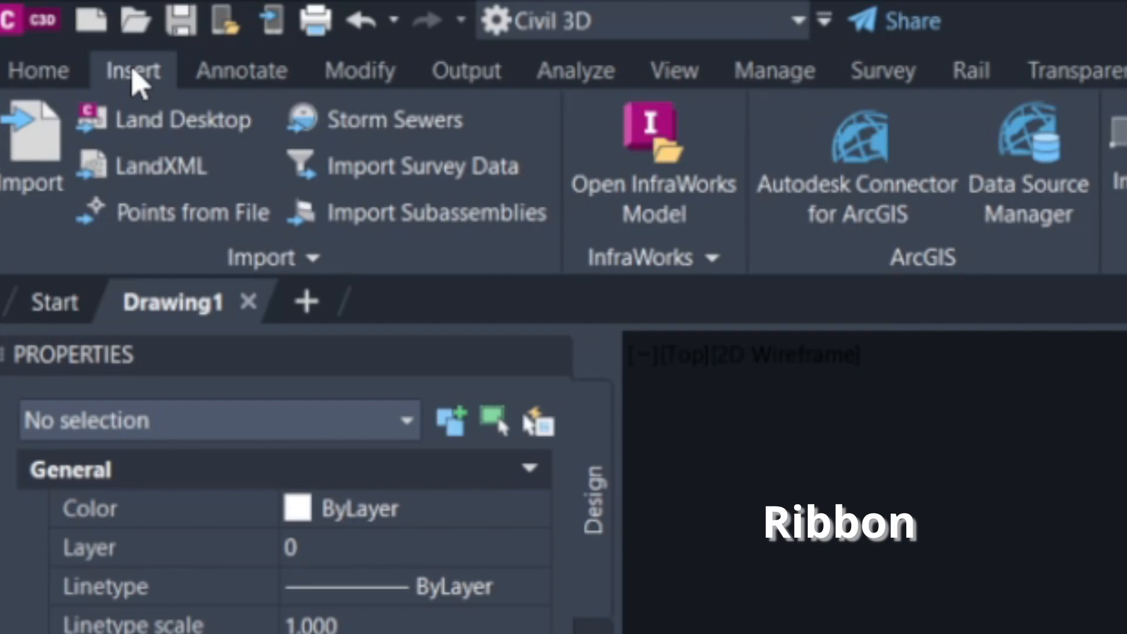
left_click(230, 69)
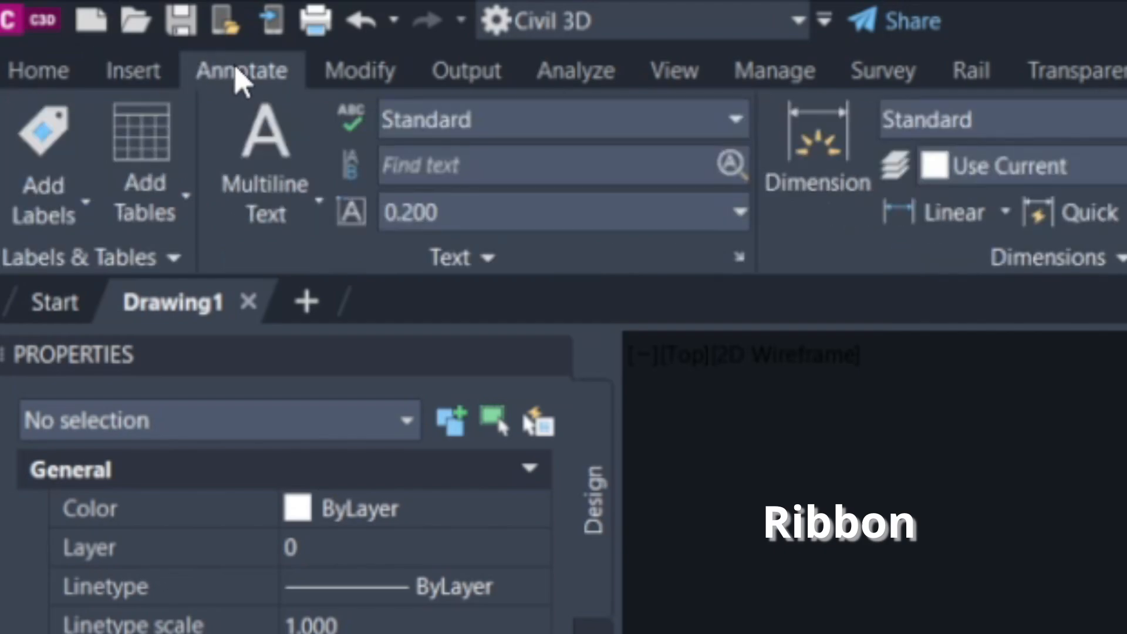
left_click(352, 69)
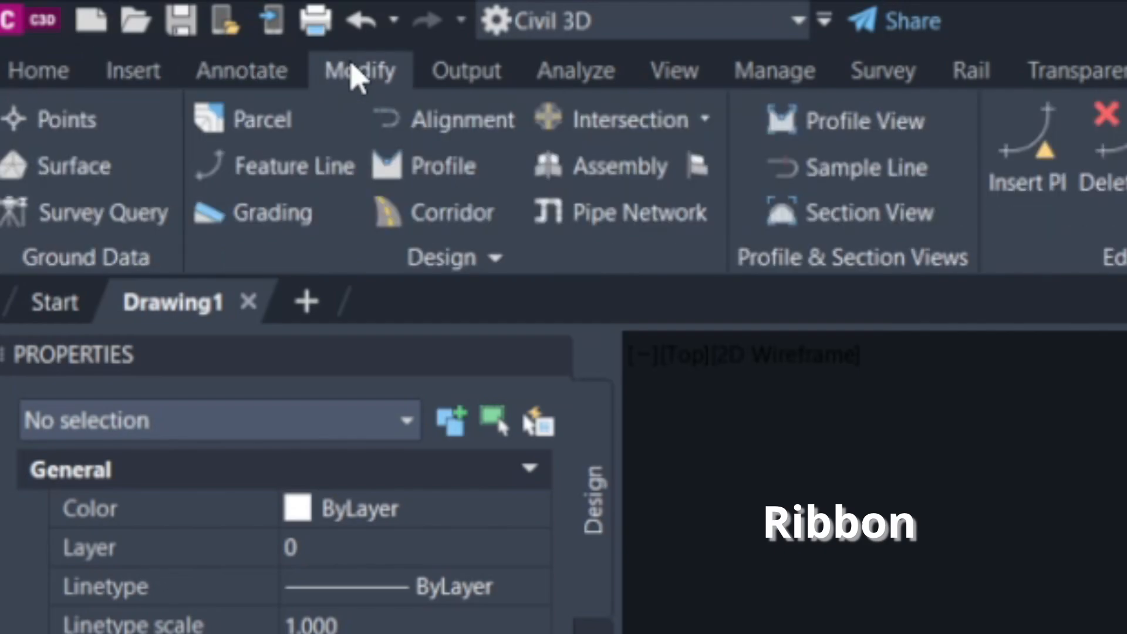
left_click(465, 75)
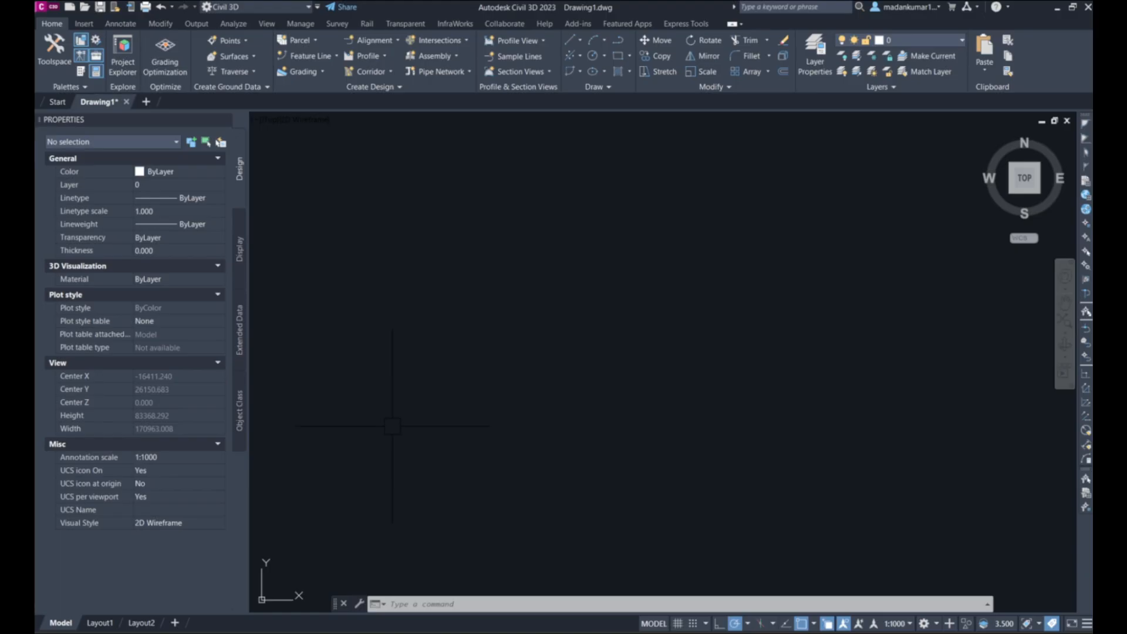
Draw a diagonal line rising from lower left to upper right in the empty drawing area
type("l")
key("Return")
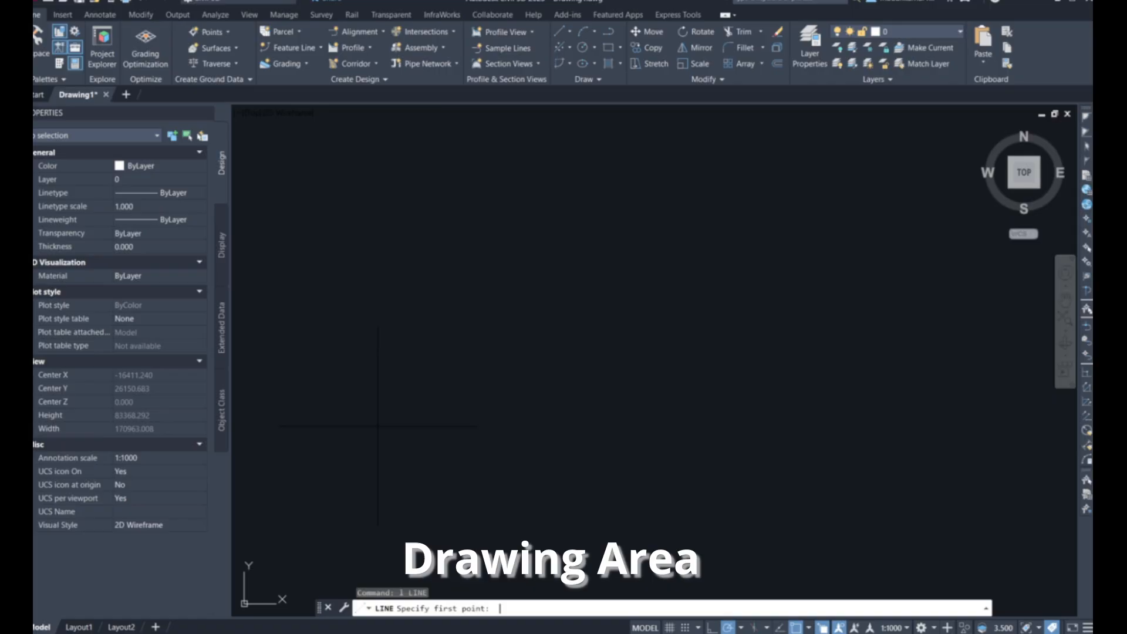
left_click(236, 408)
left_click(568, 167)
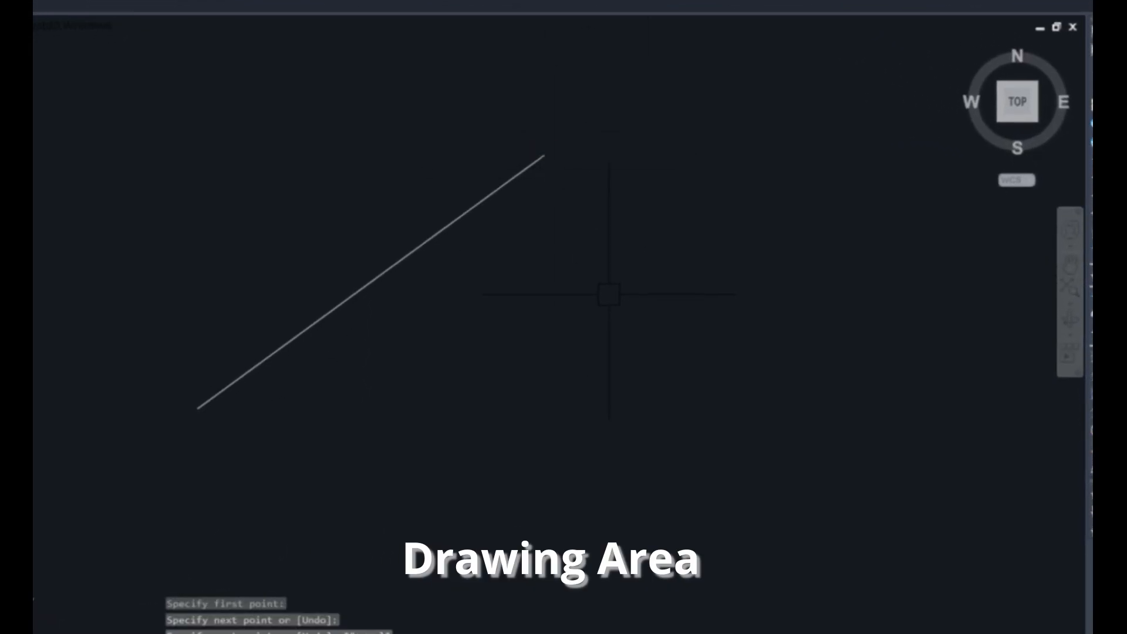
Draw a freehand circle to the right of the diagonal line, and delete both the line and the circle
type("c")
key("Return")
left_click(619, 323)
left_click(725, 390)
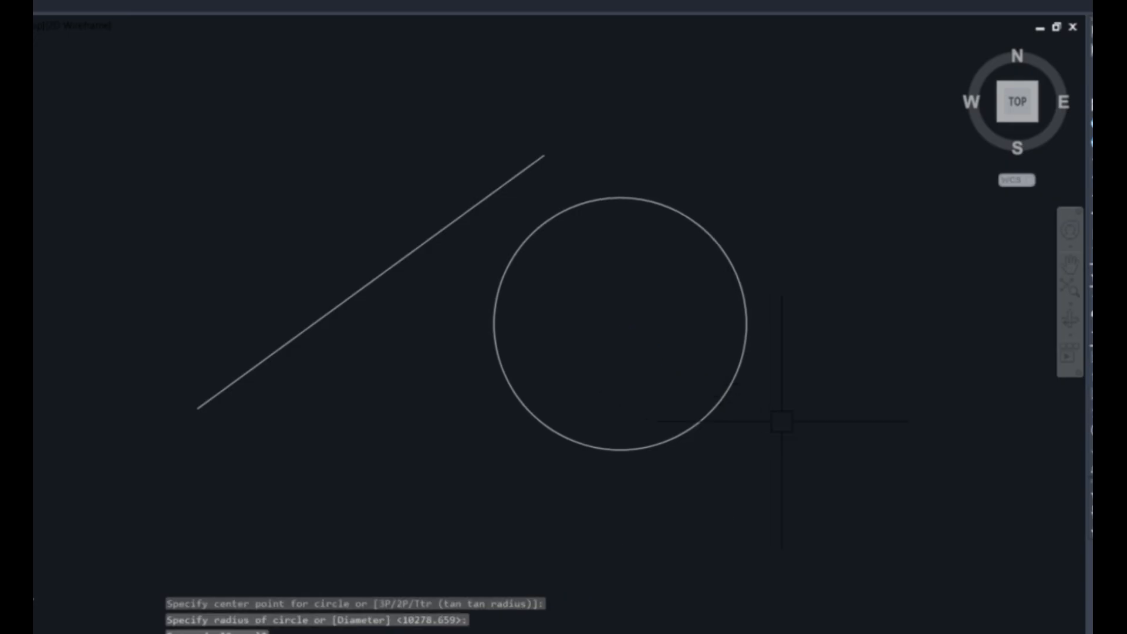
left_click_drag(817, 437, 149, 118)
key("Delete")
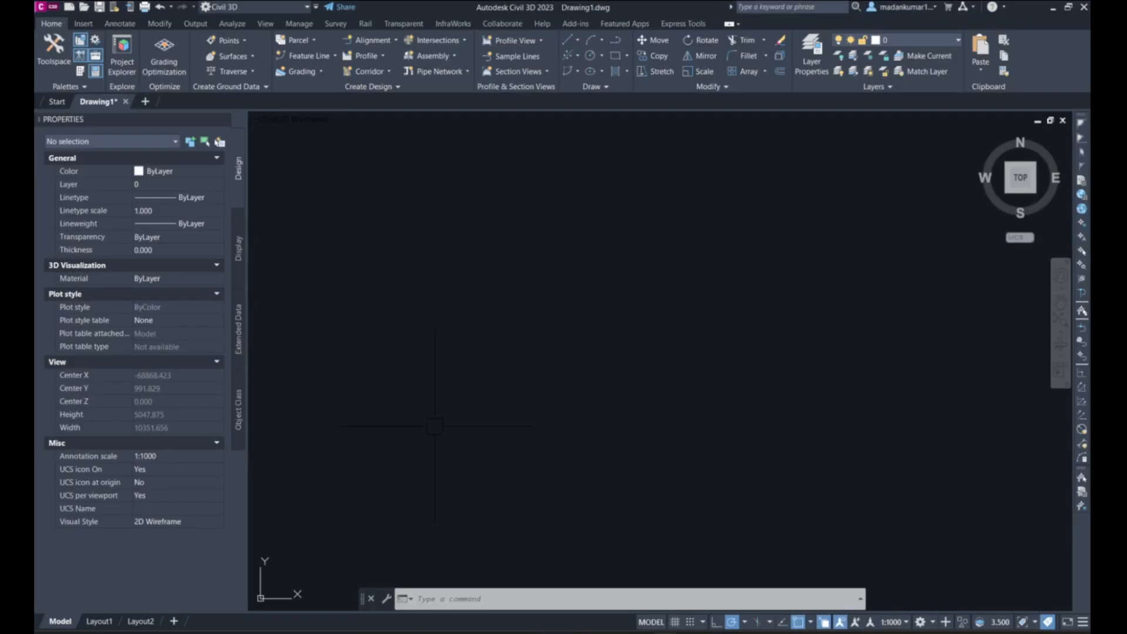
Draw a single sloping line in the left half of the drawing area with the LINE command
type("line")
key("Return")
left_click(493, 262)
left_click(395, 409)
key("Return")
Draw a freehand circle to the right of the sloping line with the Circle command
type("cir")
key("Return")
left_click(683, 356)
left_click(745, 416)
key("Return")
Remove the circle and the sloping line with the ERASE command
type("e")
key("Return")
left_click(758, 328)
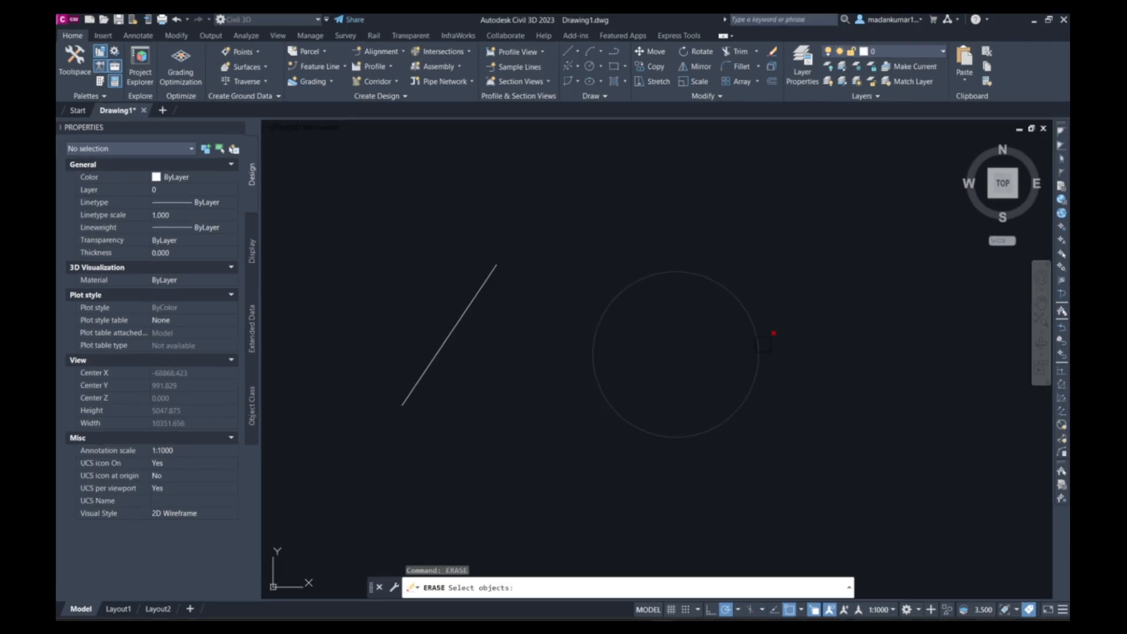
key("Return")
left_click(484, 301)
key("Return")
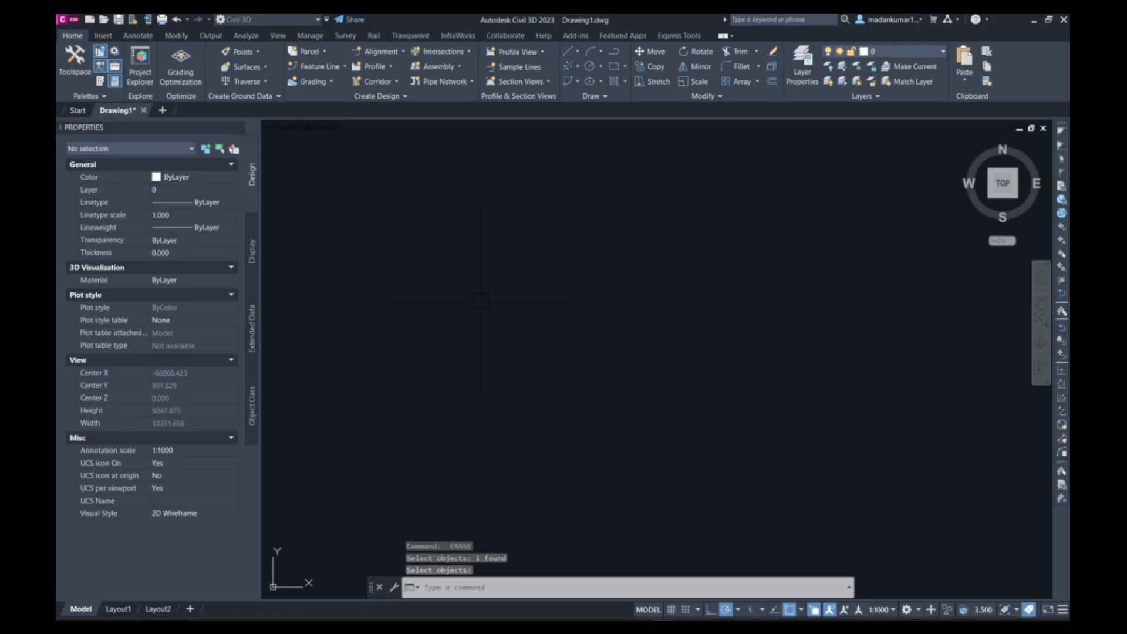
key("Escape")
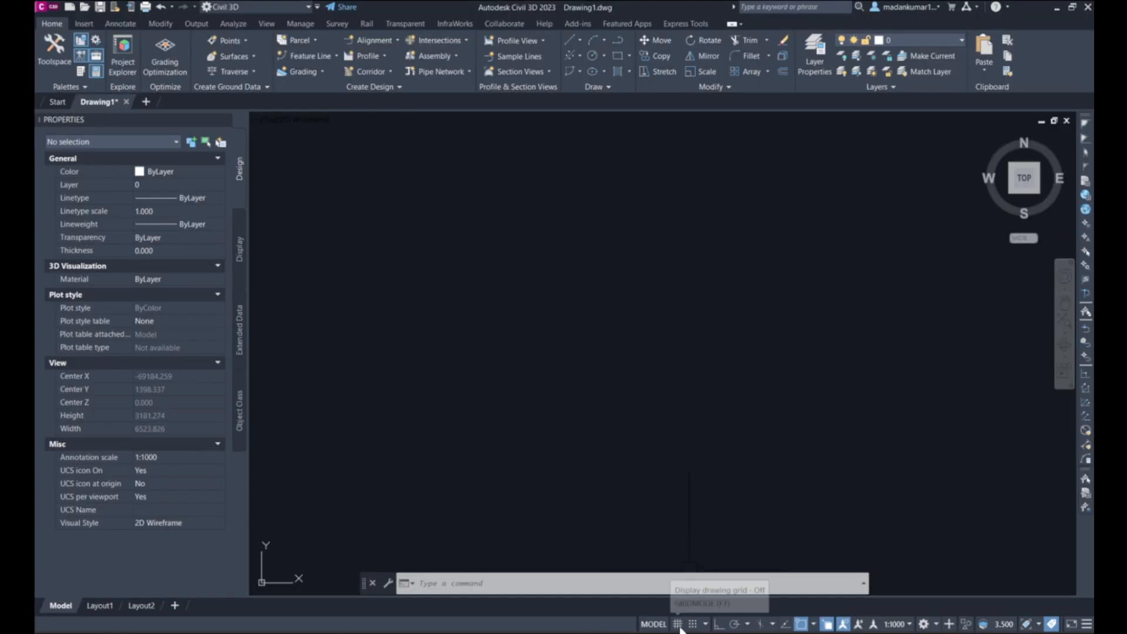
Switch the drawing grid display on and back off
left_click(678, 623)
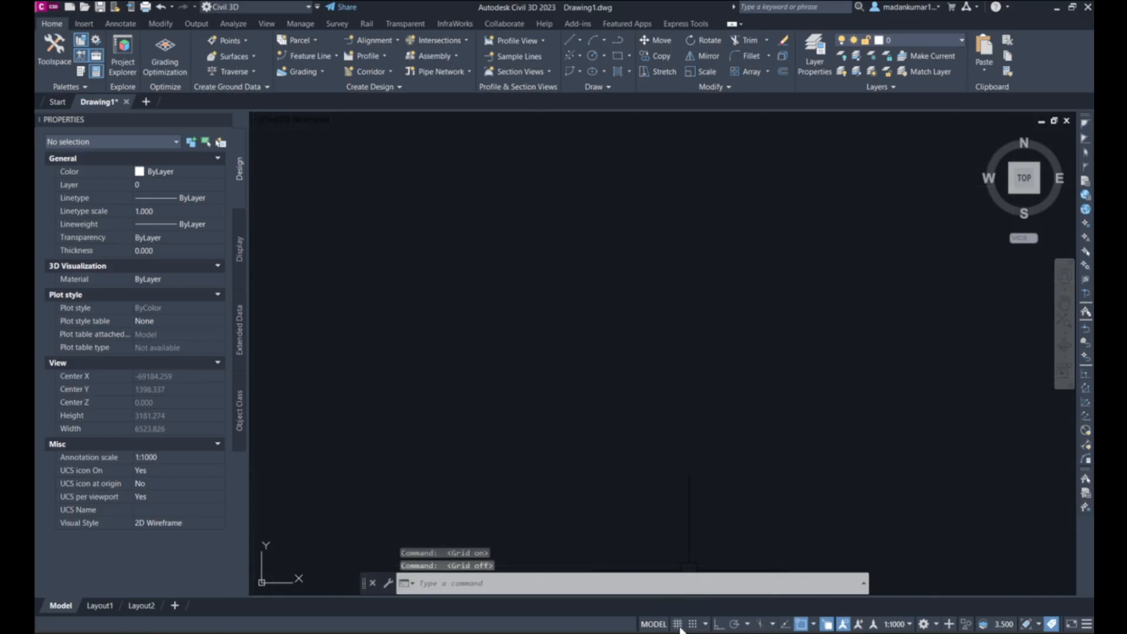
left_click(677, 624)
Turn on Ortho mode and draw an L-shaped pair of lines, a vertical segment down followed by a horizontal segment right
left_click(721, 628)
type("L")
key("Return")
left_click(543, 205)
left_click(543, 374)
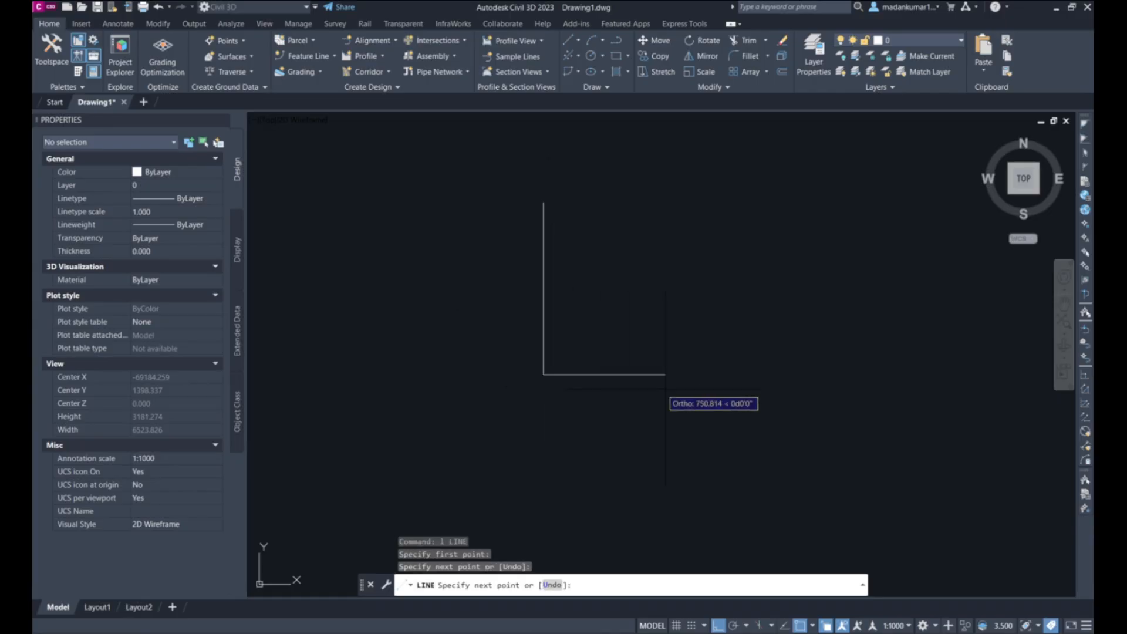
left_click(702, 374)
key("Escape")
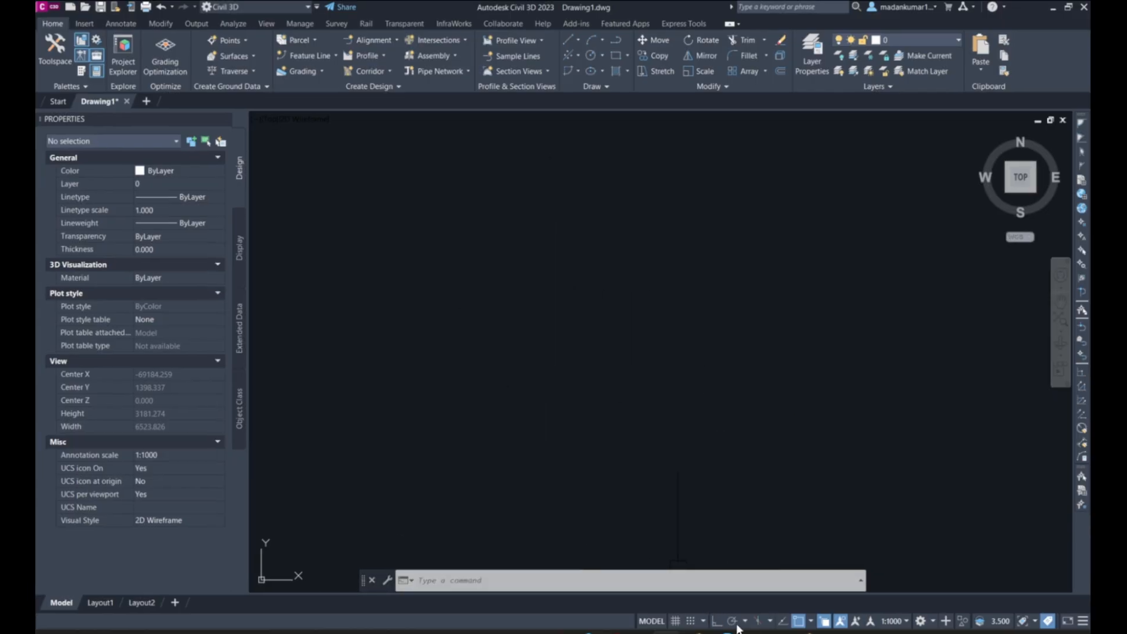
Turn on polar tracking and try a horizontal line along the tracking direction
left_click(734, 622)
type("L")
key("Return")
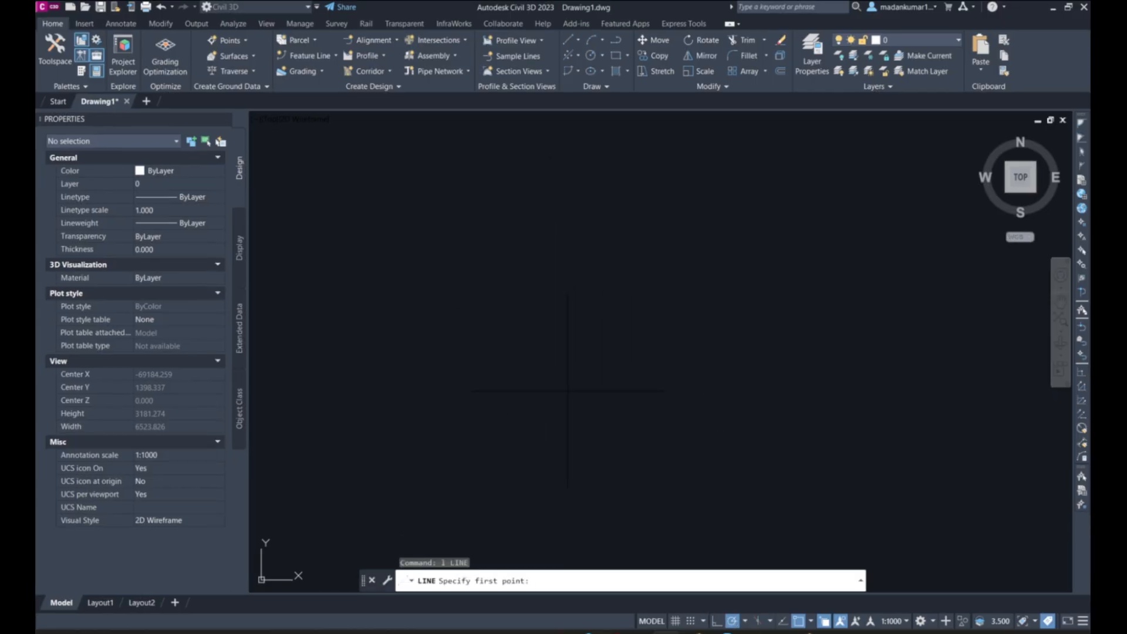
left_click(567, 389)
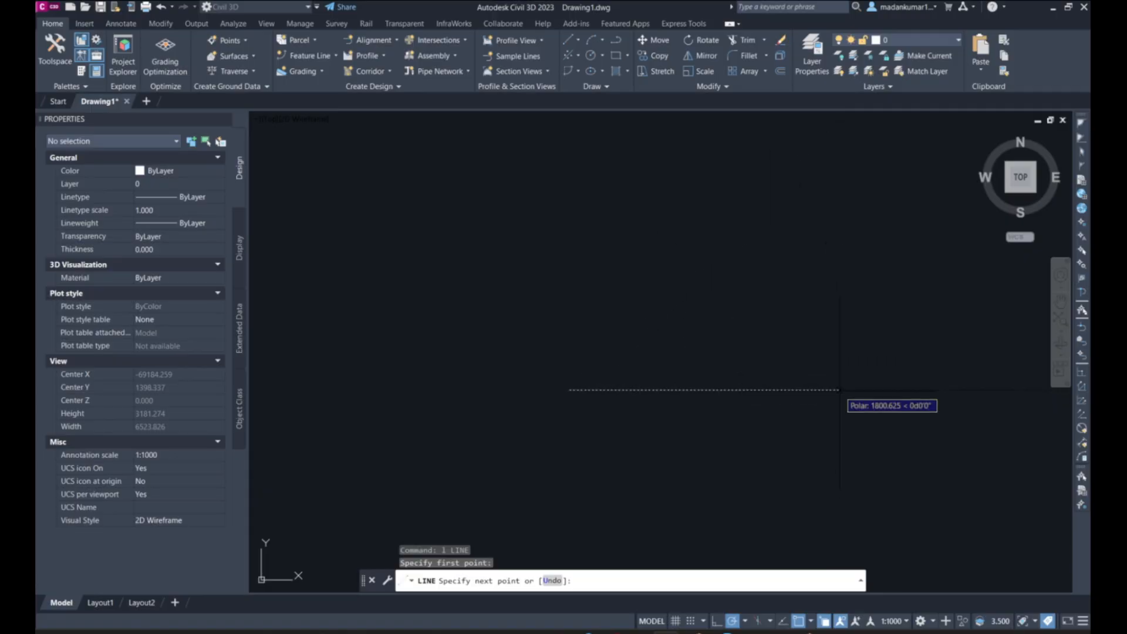
key("Escape")
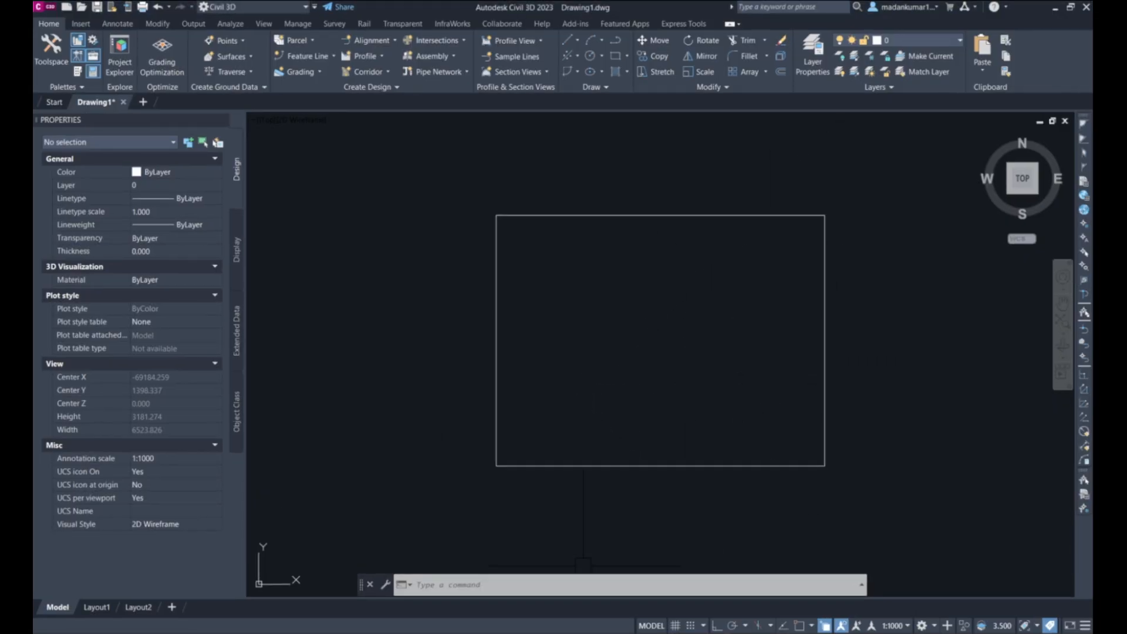
Turn on object snap for the drawing
left_click(805, 625)
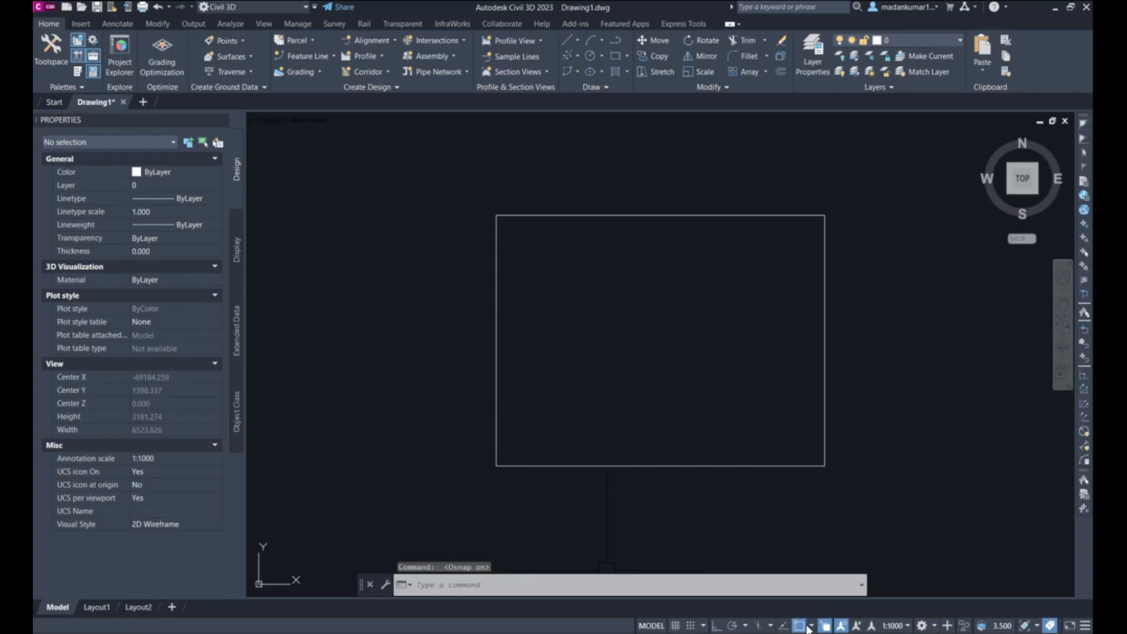
key("Return")
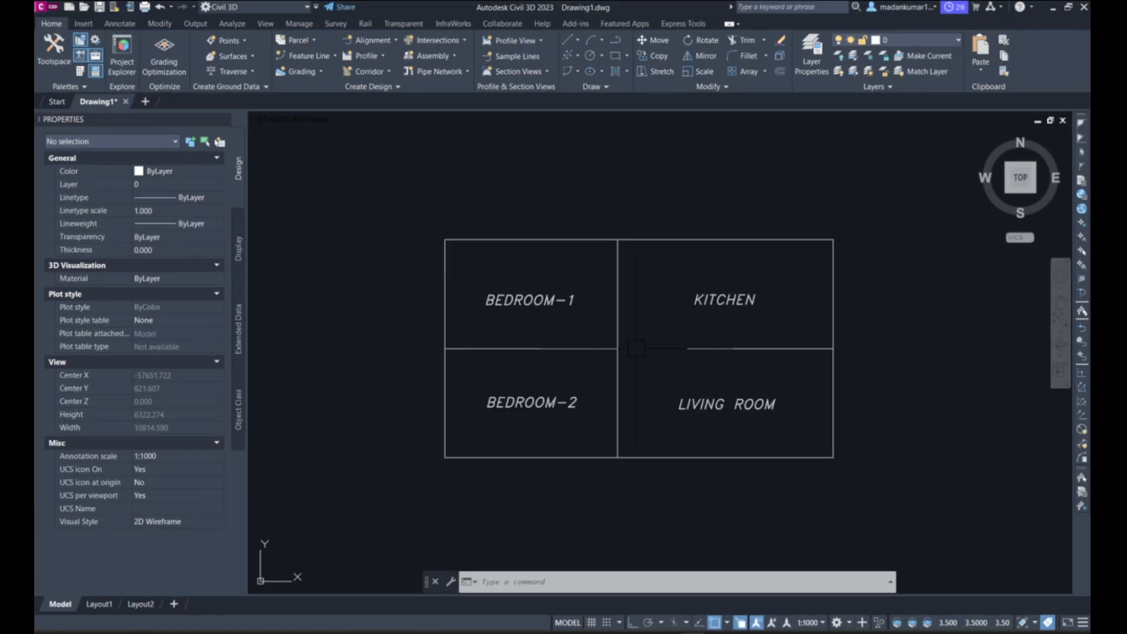
Examine the four-room floor plan both as a distant overview and at close range
scroll(636, 348, "down", 4)
scroll(636, 348, "up", 8)
scroll(636, 348, "down", 6)
scroll(636, 348, "up", 2)
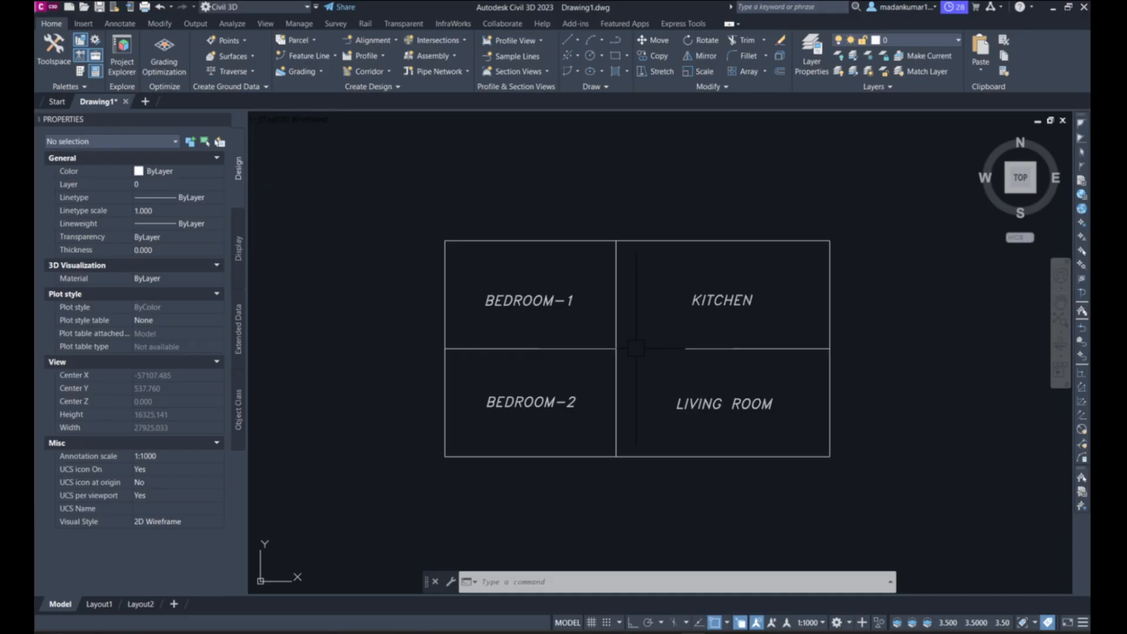
scroll(636, 348, "up", 2)
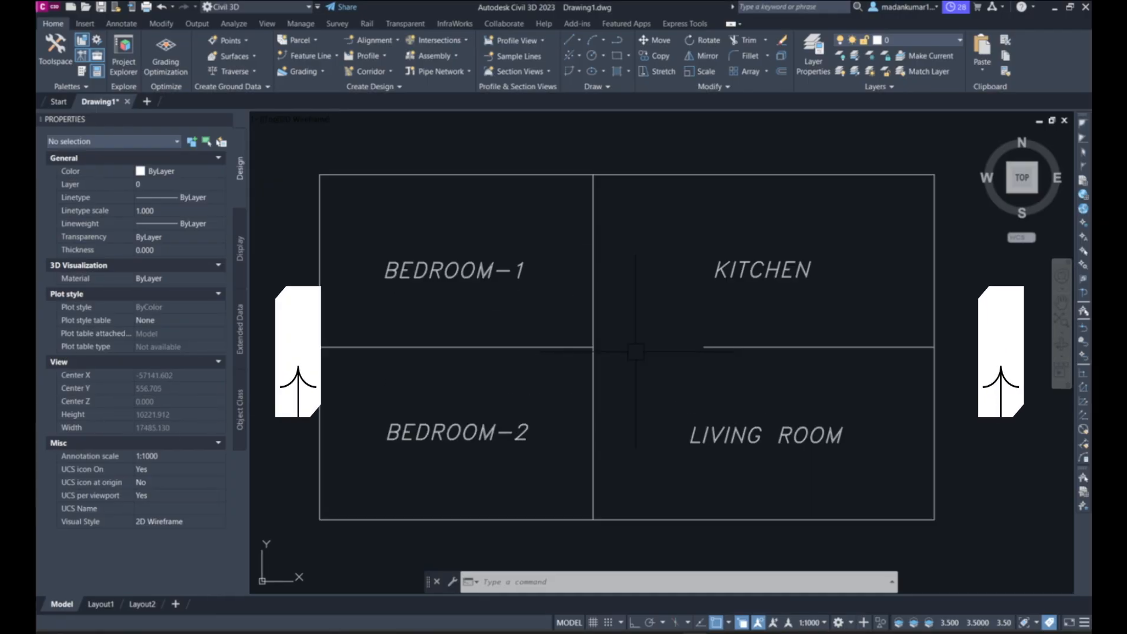
scroll(636, 352, "down", 12)
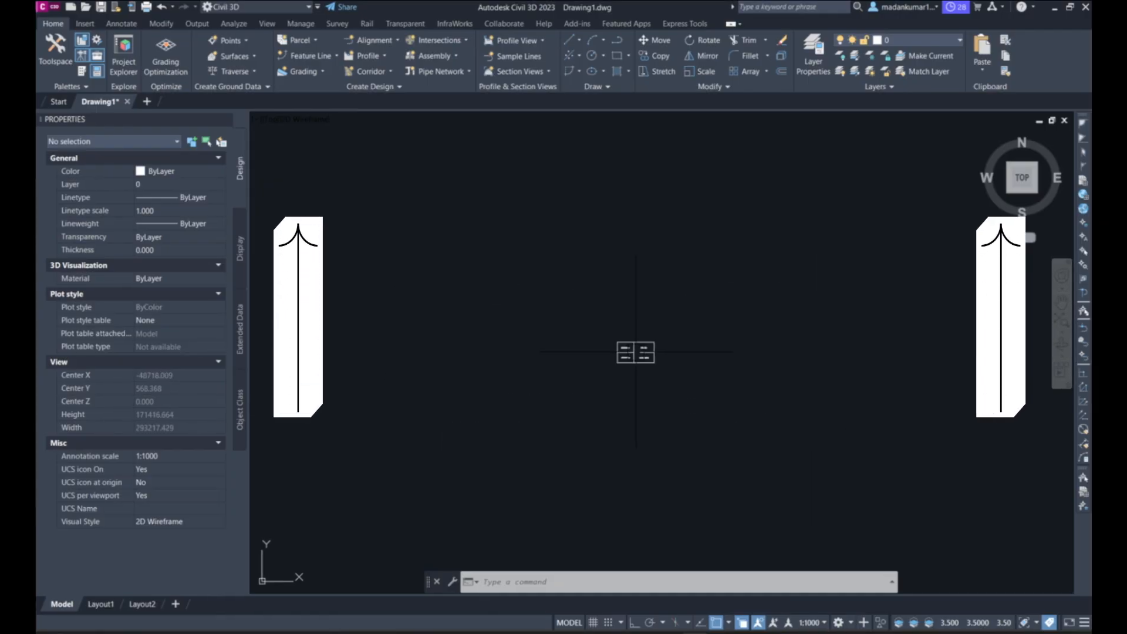
scroll(635, 352, "up", 10)
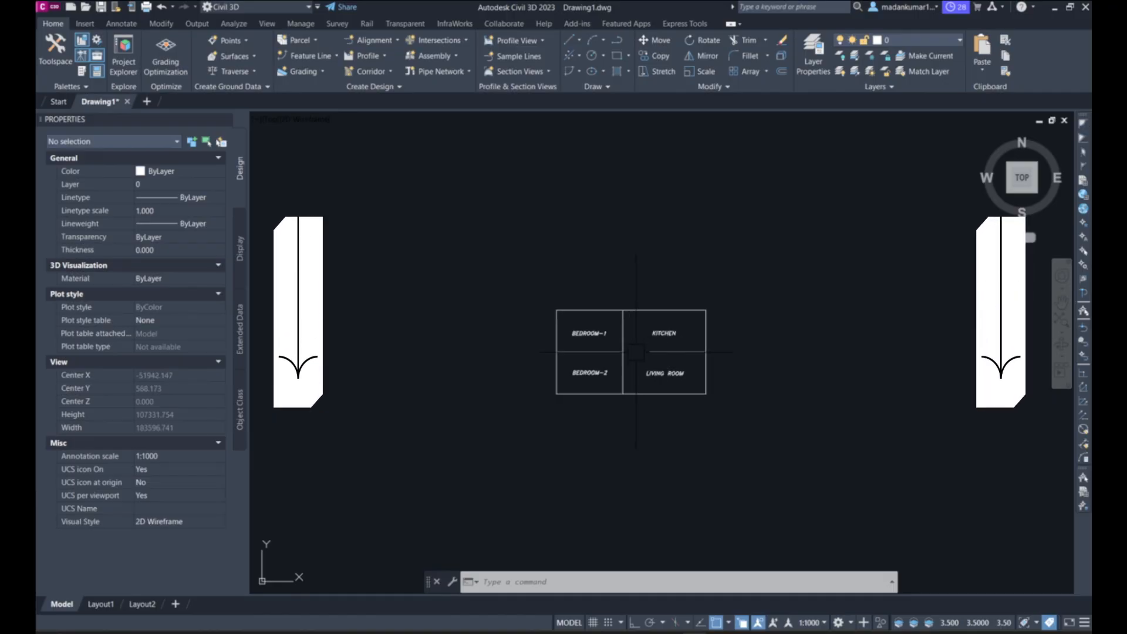
scroll(636, 352, "up", 2)
scroll(635, 353, "down", 8)
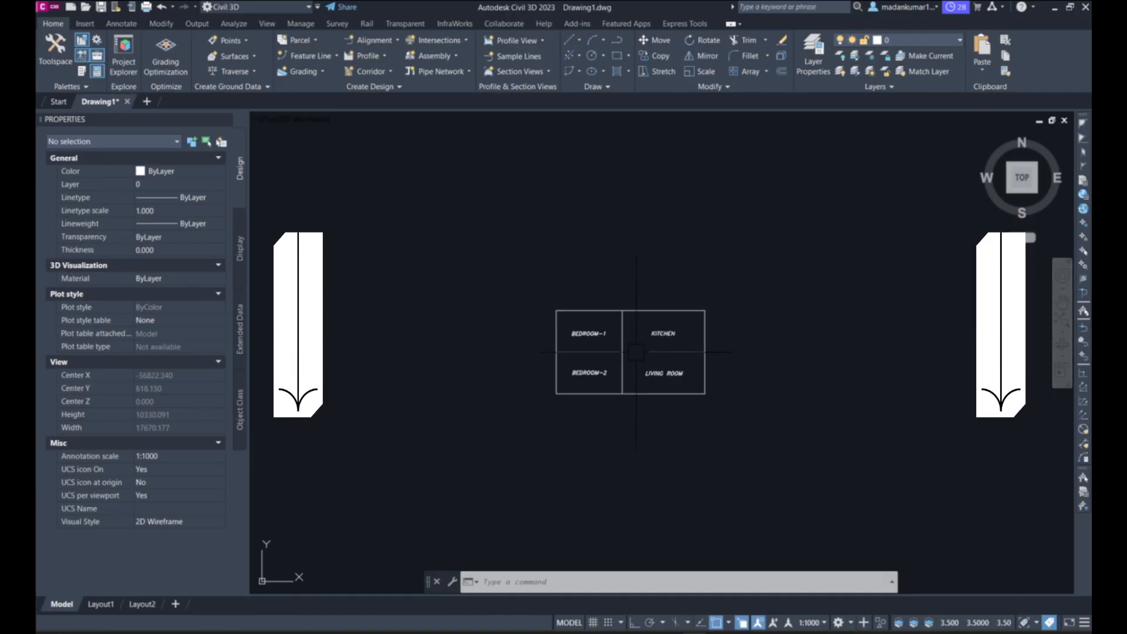
scroll(635, 352, "down", 2)
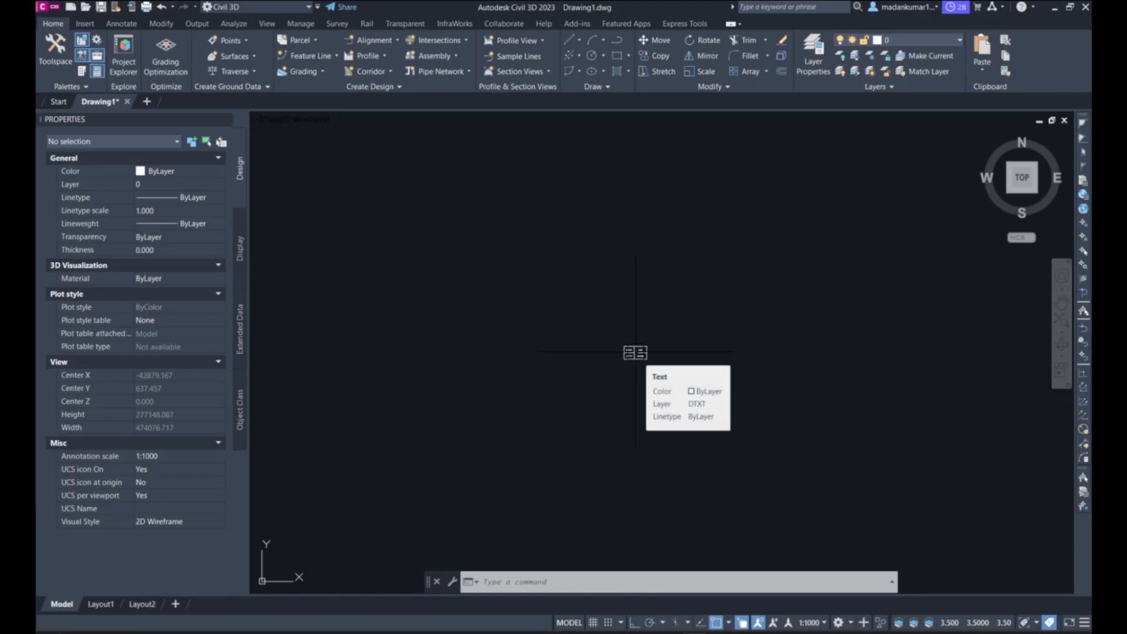
scroll(627, 343, "up", 6)
scroll(618, 327, "up", 10)
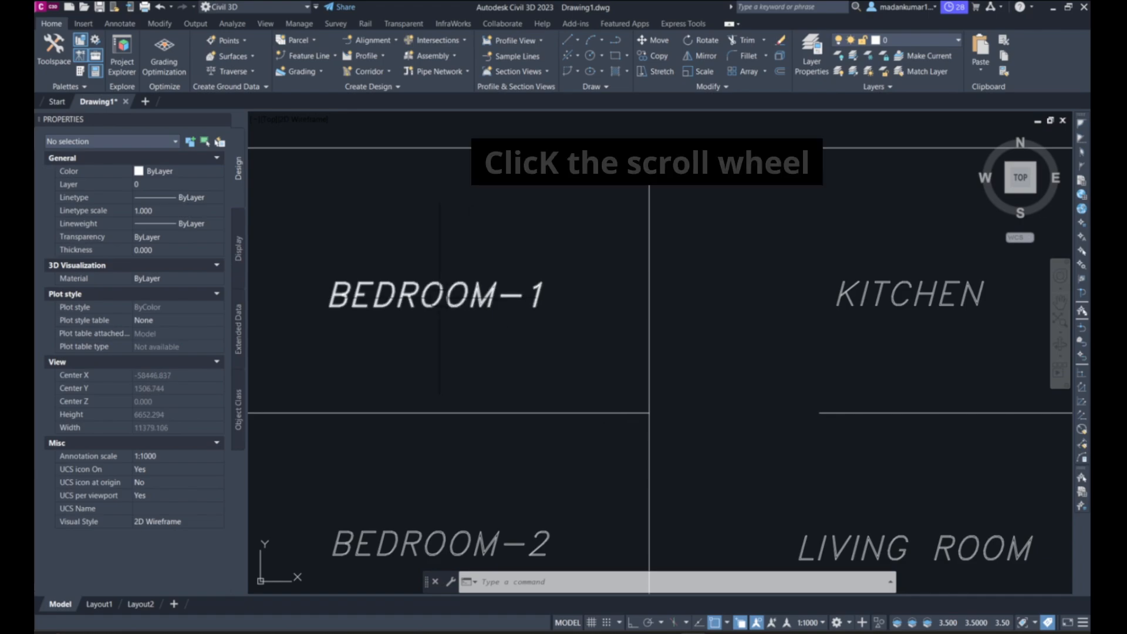
Inspect the bedrooms, kitchen and living room of the floor plan one after another at close range
middle_click_drag(464, 261, 262, 244)
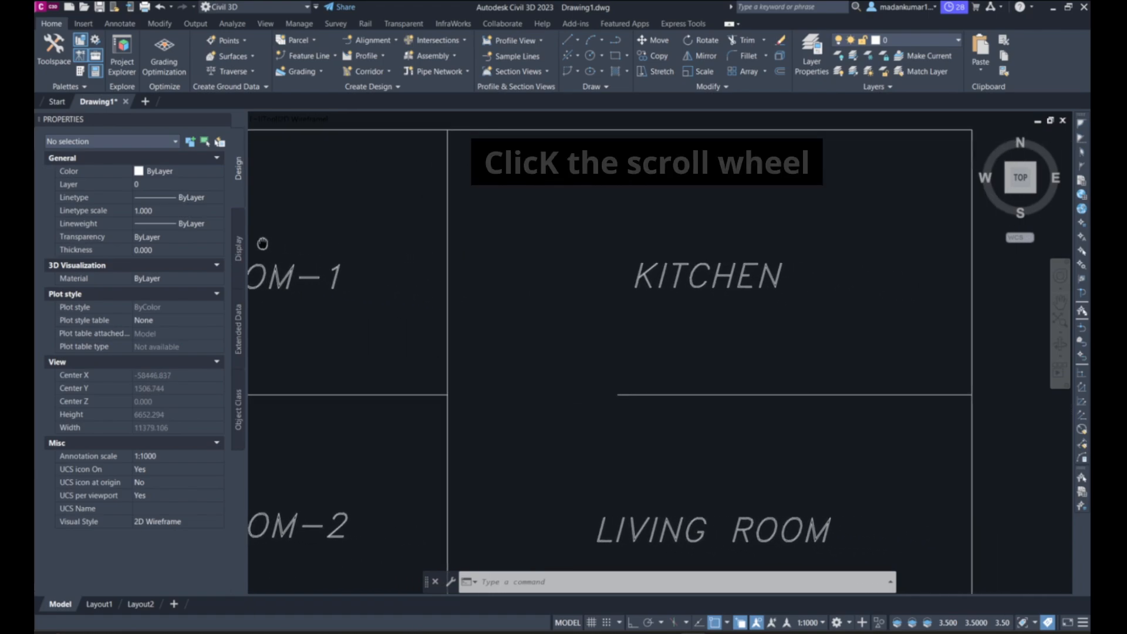
mouse_move(638, 247)
middle_mouse_down()
mouse_move(572, 228)
mouse_move(586, 156)
middle_mouse_up()
mouse_move(515, 359)
middle_mouse_down()
mouse_move(676, 279)
mouse_move(872, 234)
middle_mouse_up()
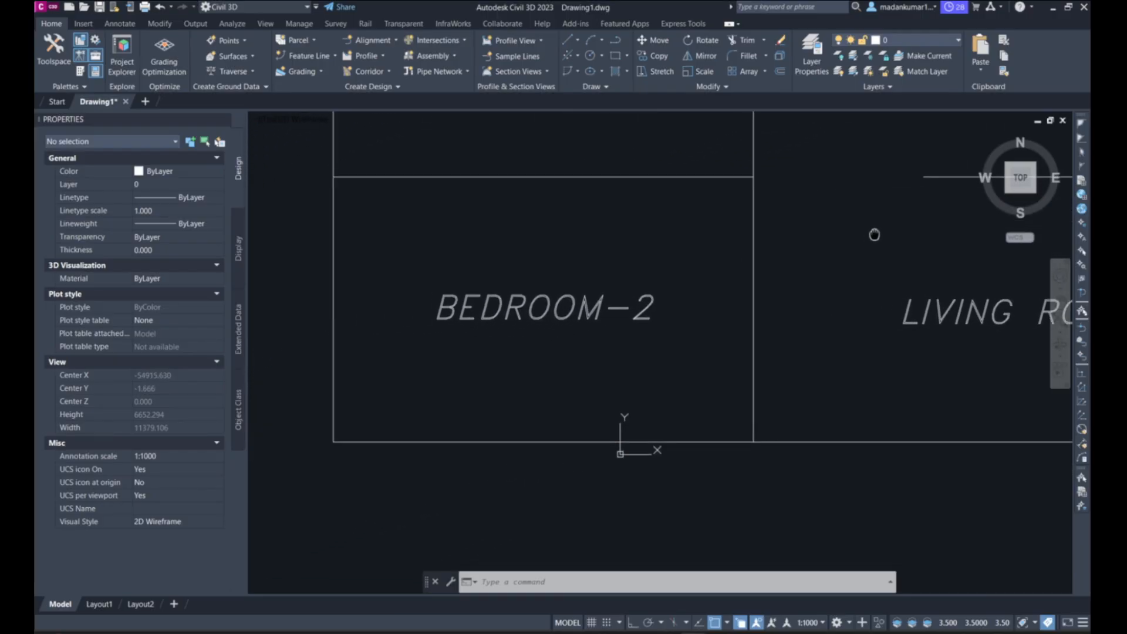
mouse_move(414, 262)
middle_mouse_down()
mouse_move(440, 473)
mouse_move(430, 498)
mouse_move(392, 440)
mouse_move(362, 432)
middle_mouse_up()
middle_click_drag(727, 358, 673, 350)
Fit the whole floor plan in the view with the Extents option of the ZOOM command
scroll(673, 350, "down", 10)
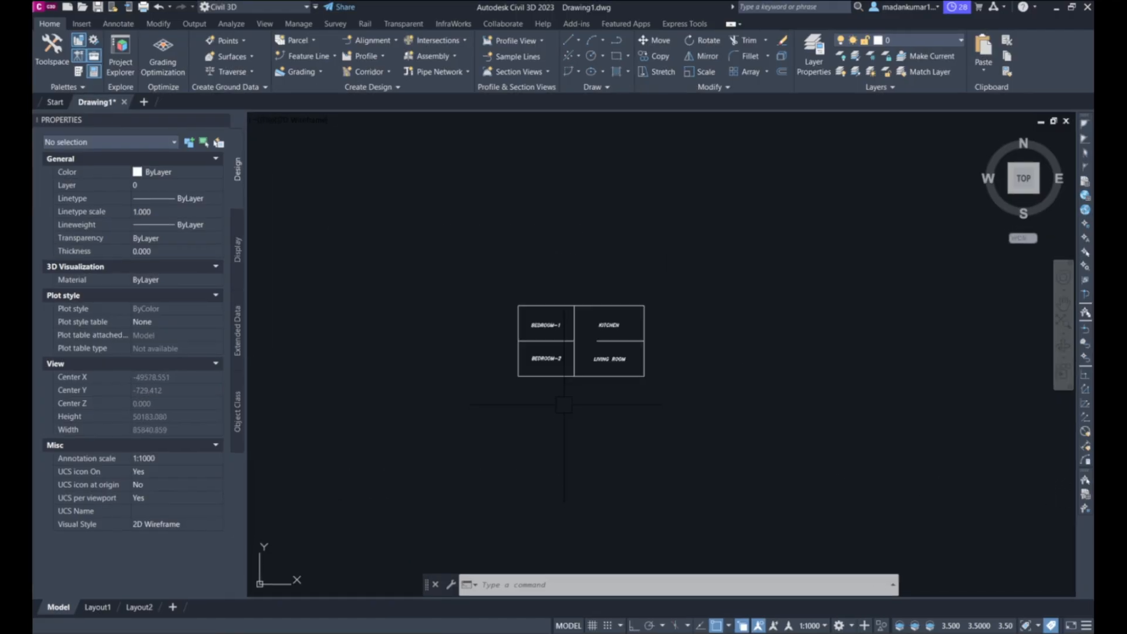
scroll(508, 304, "up", 15)
scroll(508, 304, "up", 8)
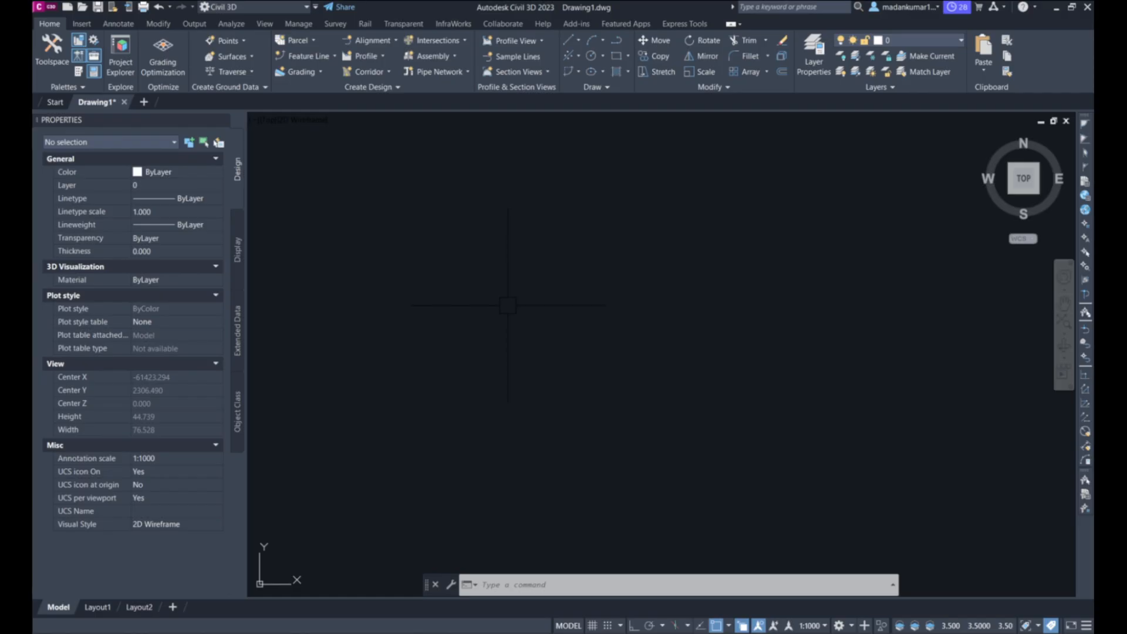
type("z")
key("Return")
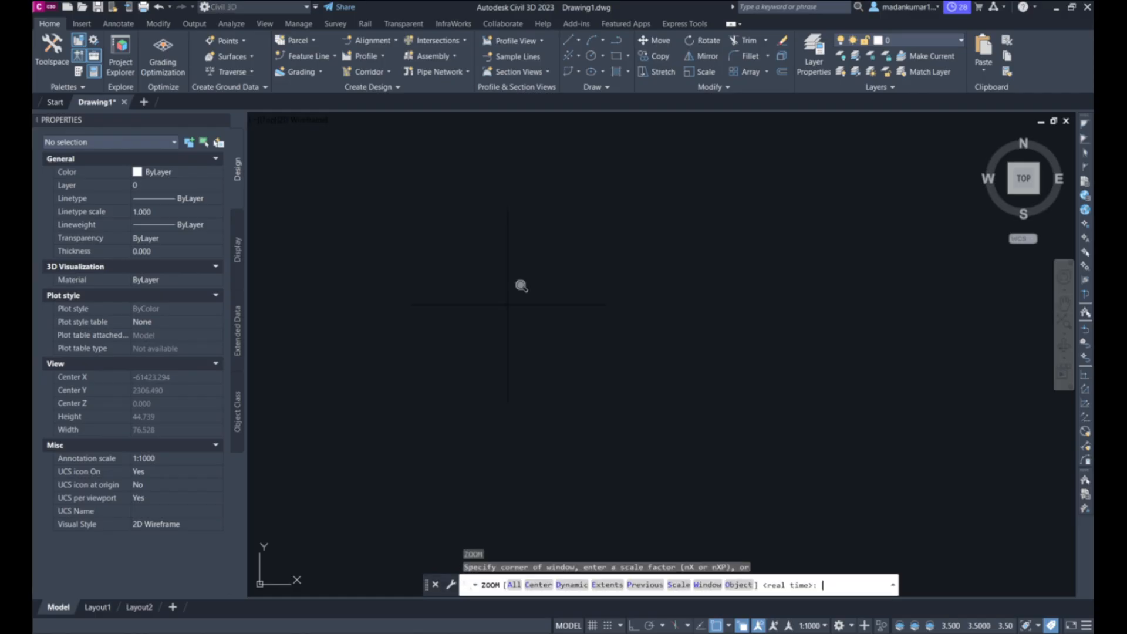
type("e")
key("Return")
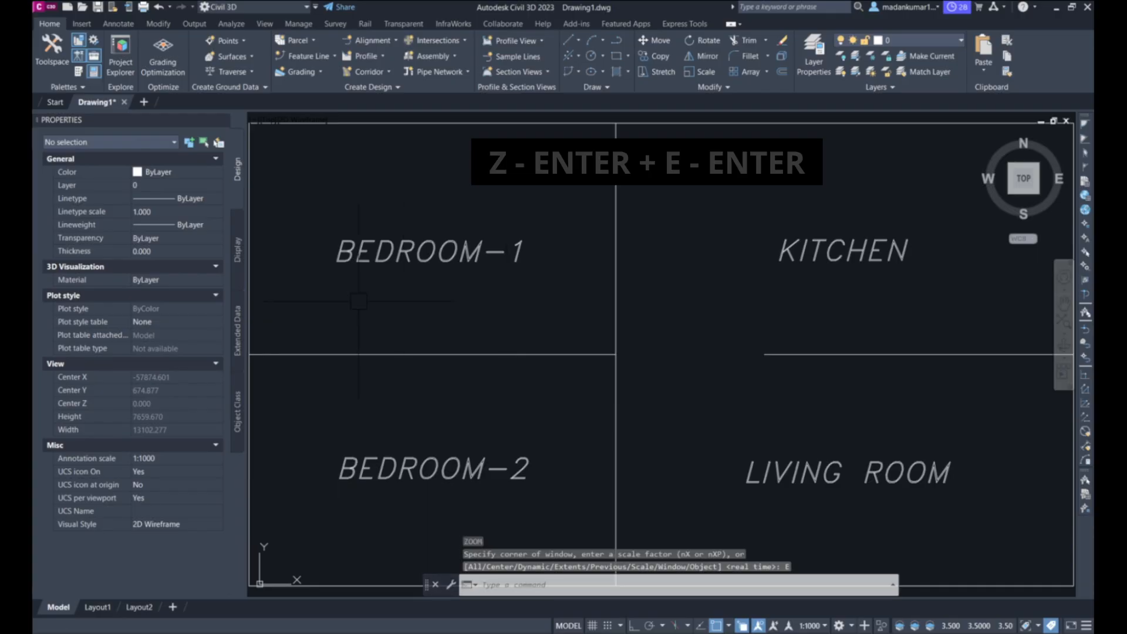
View the floor plan's upper-left corner closely, and restore the full plan with Zoom Extents
scroll(671, 429, "down", 5)
scroll(606, 399, "up", 10)
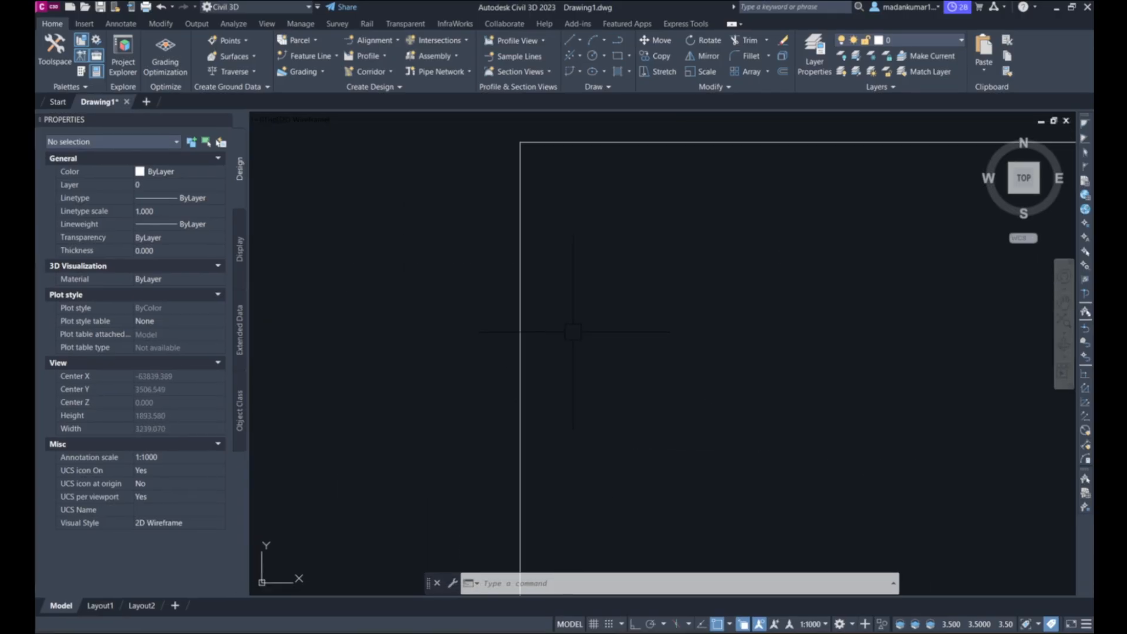
type("z")
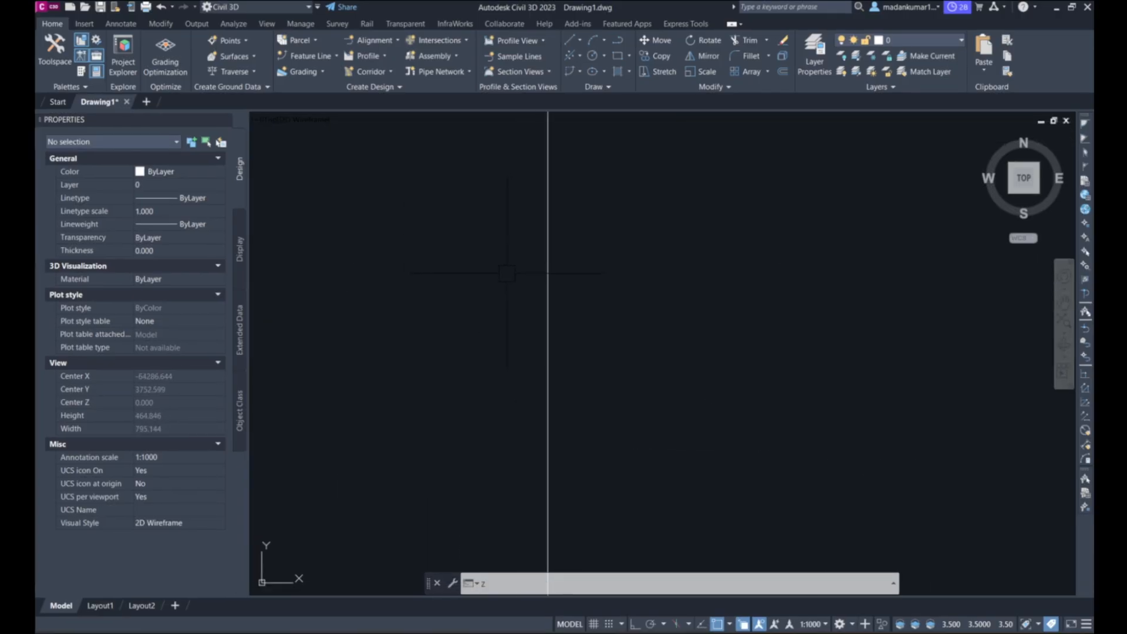
key("Return")
type("e")
key("Return")
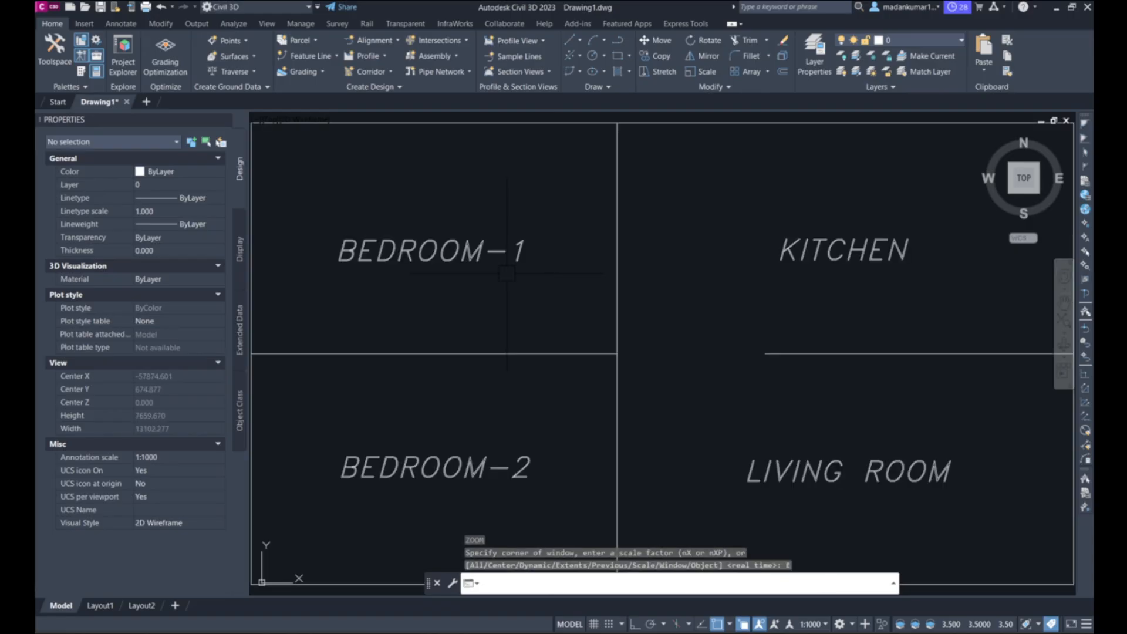
Examine the floor plan's rooms and the wall junction near its centre at several magnifications
scroll(616, 344, "down", 3)
scroll(616, 345, "up", 10)
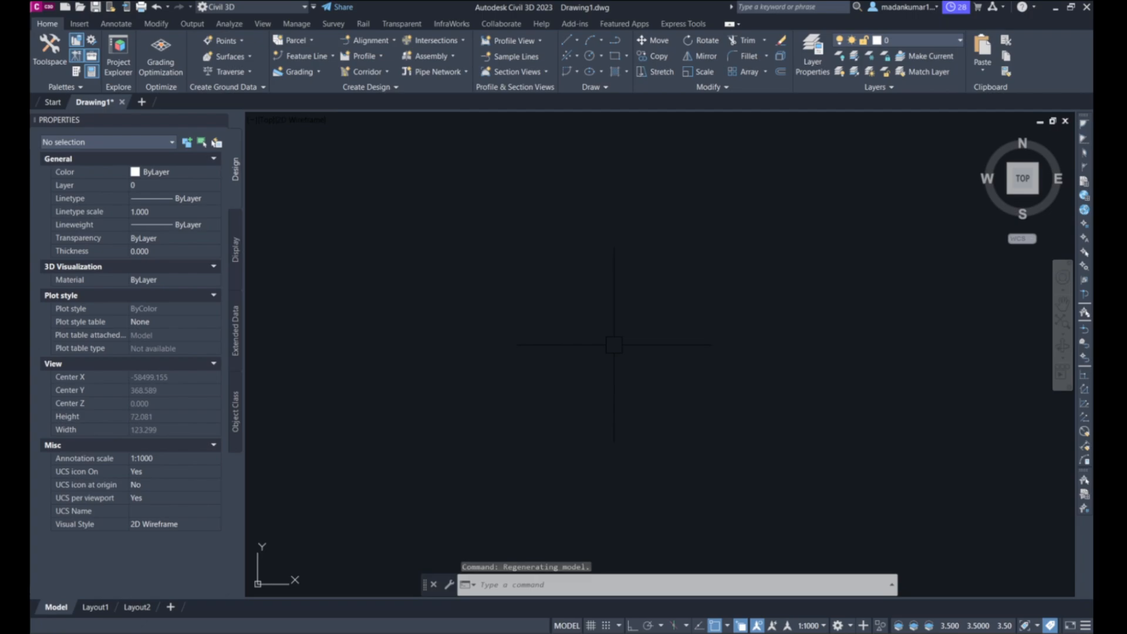
scroll(614, 344, "down", 10)
scroll(613, 345, "down", 15)
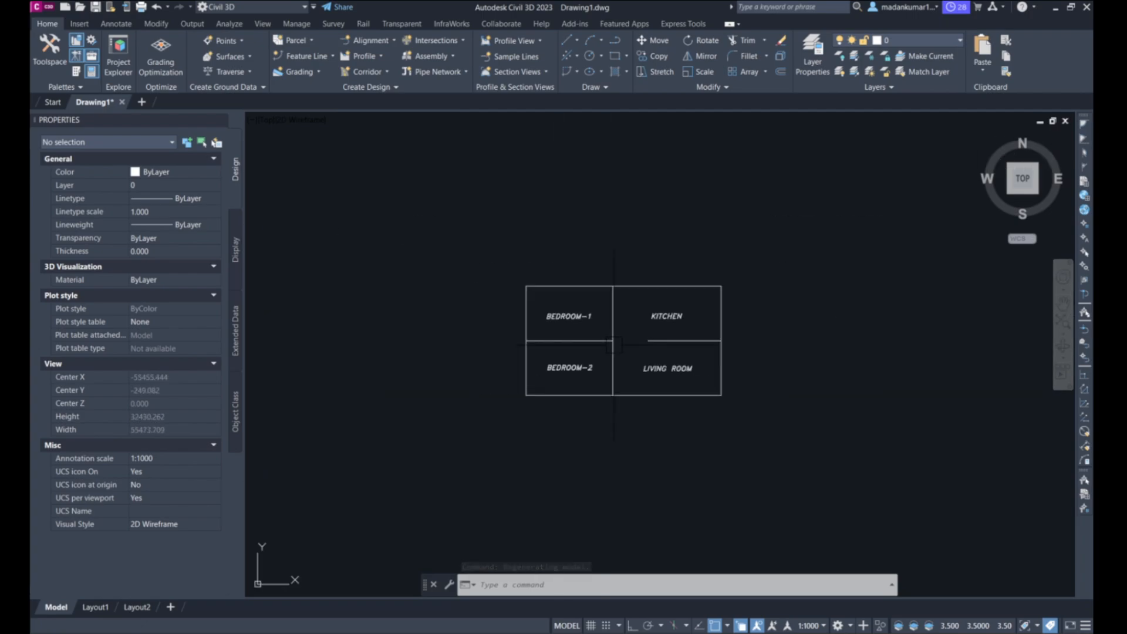
scroll(558, 292, "up", 2)
middle_click_drag(558, 292, 574, 246)
scroll(569, 282, "up", 10)
scroll(496, 275, "down", 4)
middle_click_drag(777, 314, 684, 318)
scroll(577, 397, "up", 10)
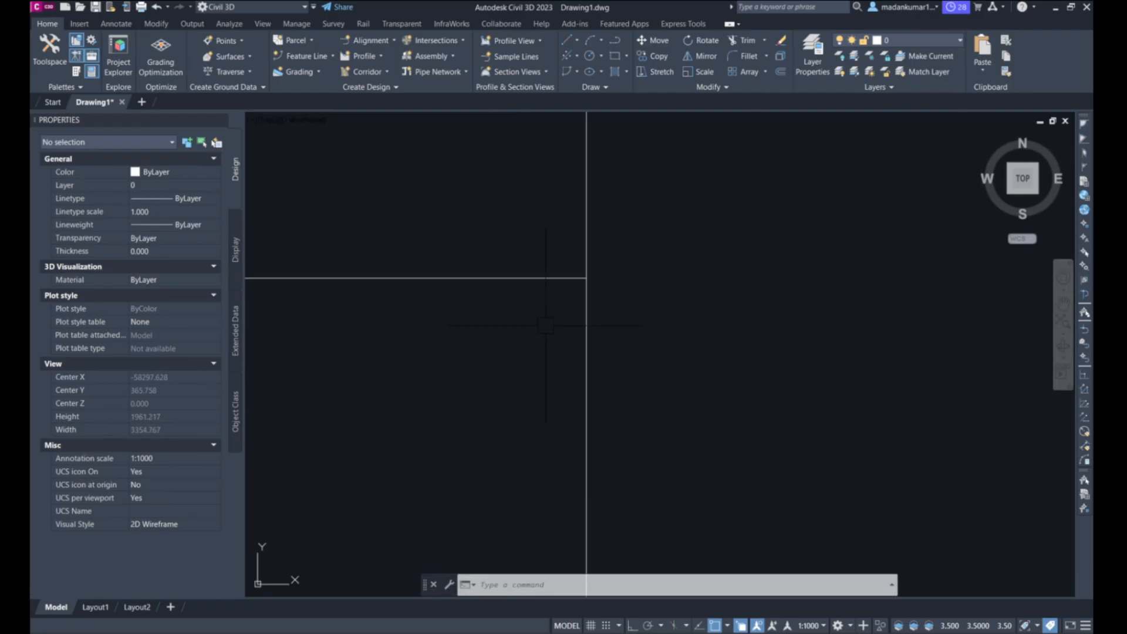
Bring the complete floor plan back into view using Zoom Extents
type("z")
key("Return")
type("E")
key("Return")
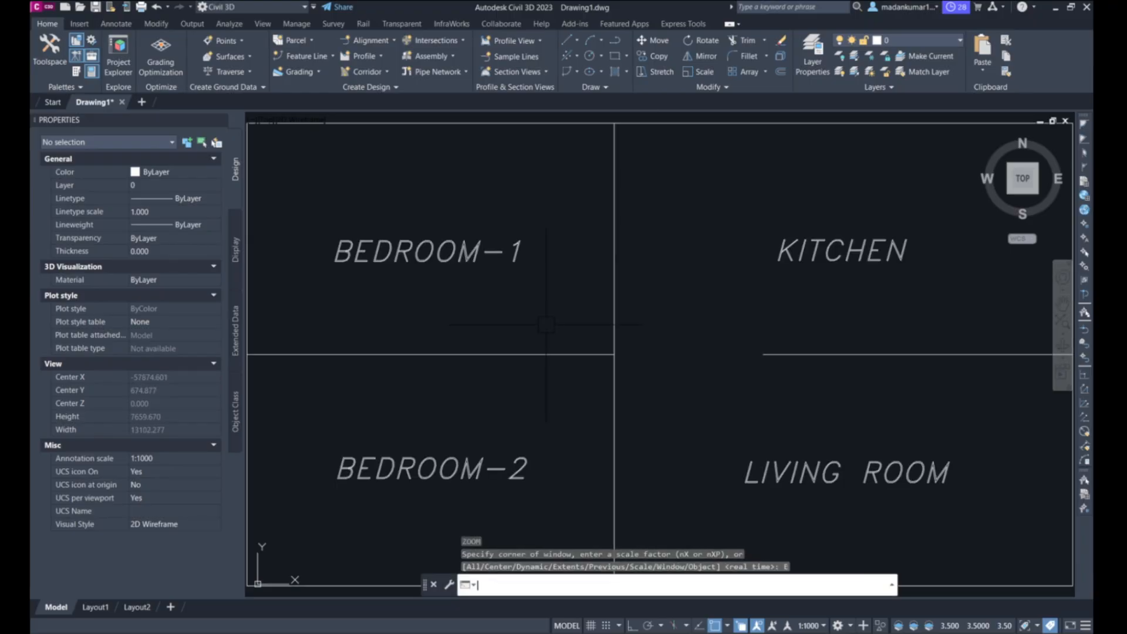